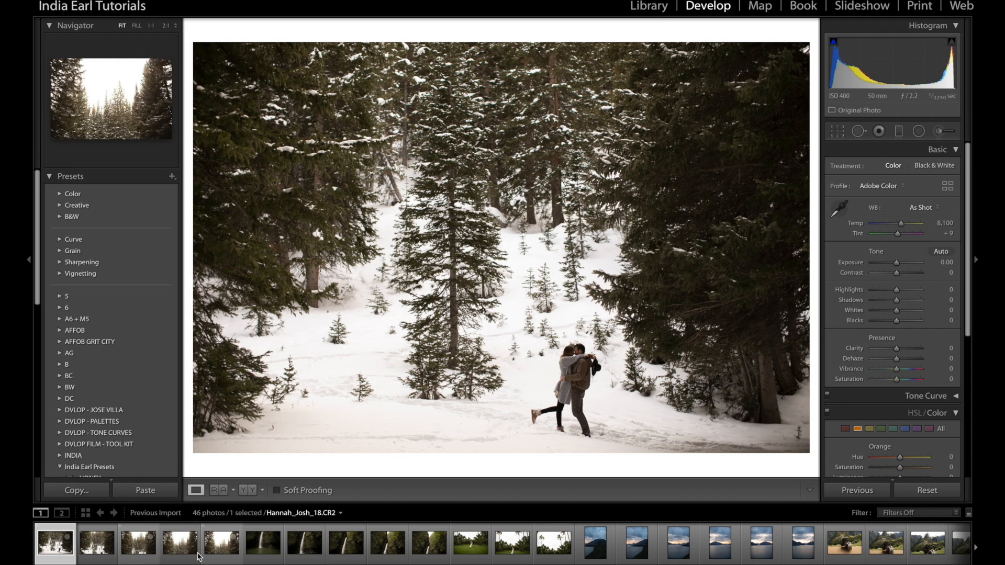
Select the five snowy forest photos of the couple and open them in a Photo Merge panorama preview
left_click(219, 544, "shift")
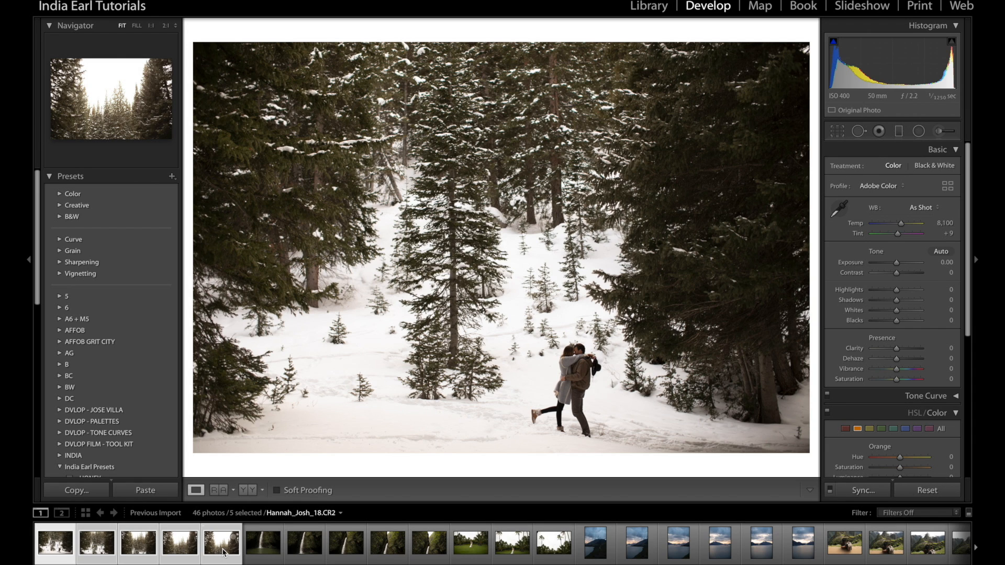
right_click(224, 553)
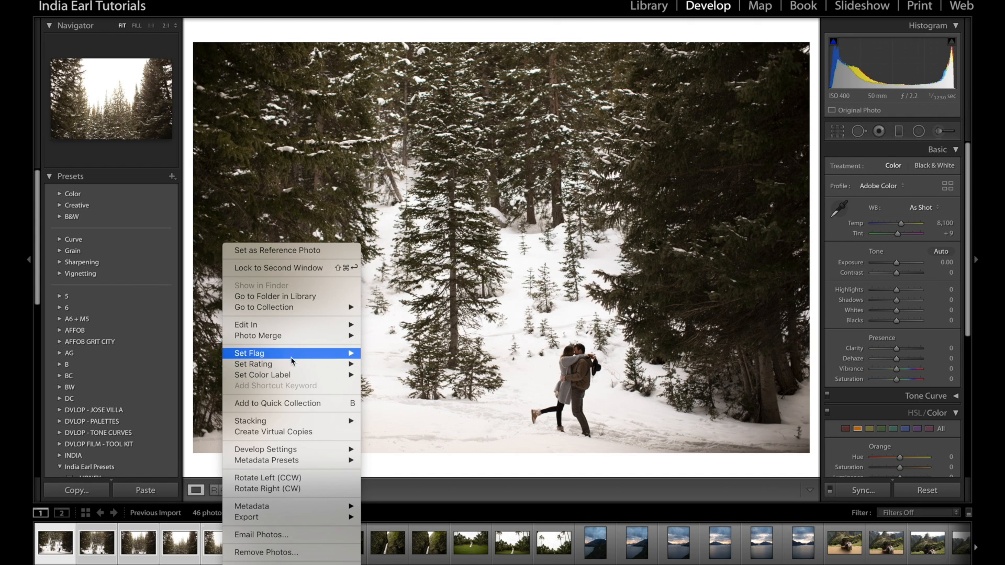
mouse_move(293, 340)
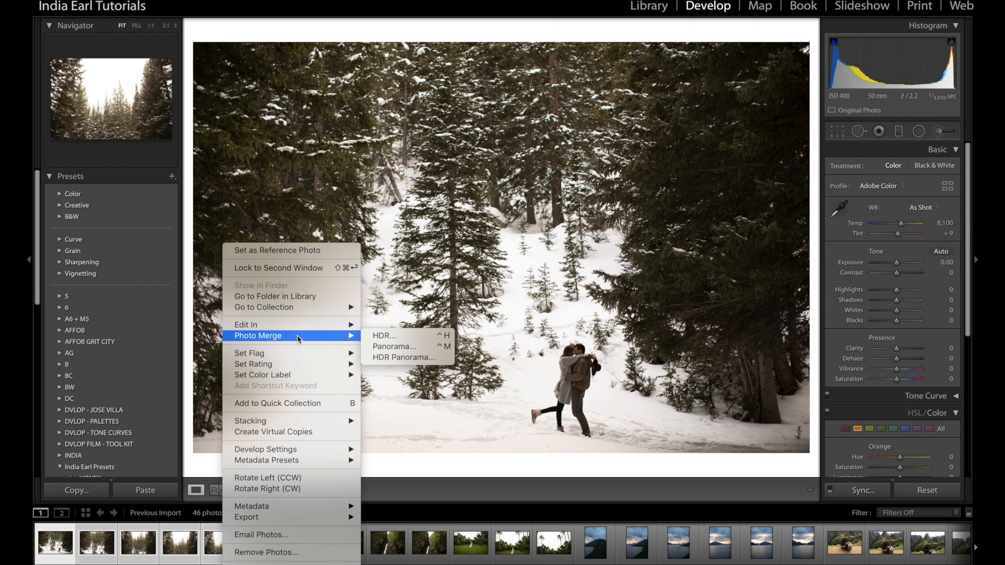
left_click(410, 351)
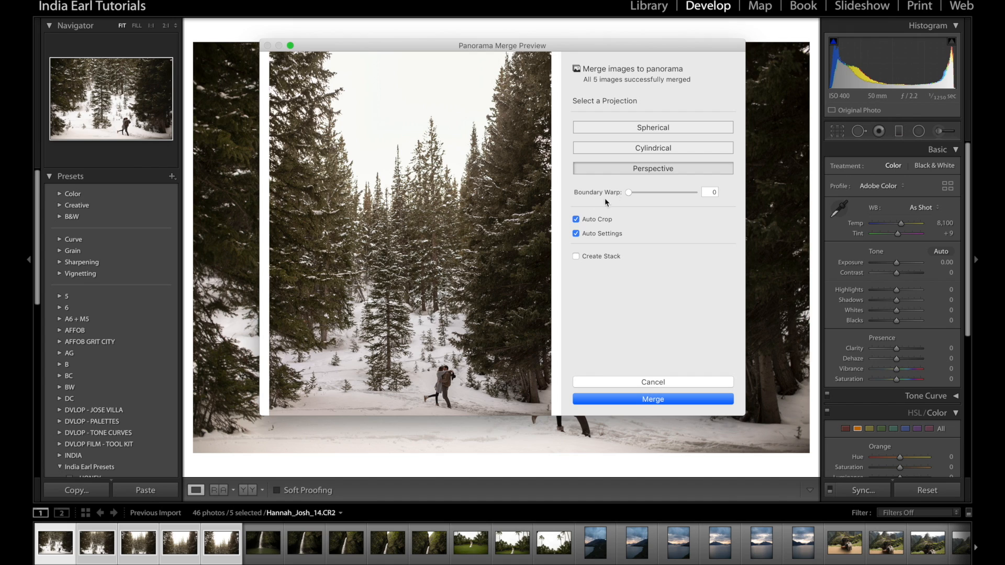
Compare the Cylindrical and Spherical projections for the snowy forest panorama, ending on Perspective
left_click(632, 152)
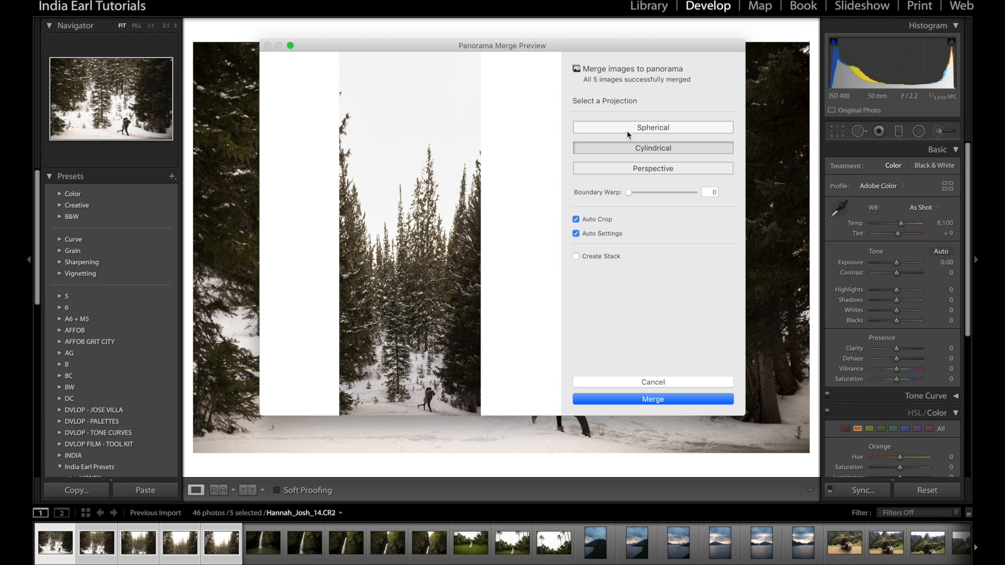
left_click(665, 128)
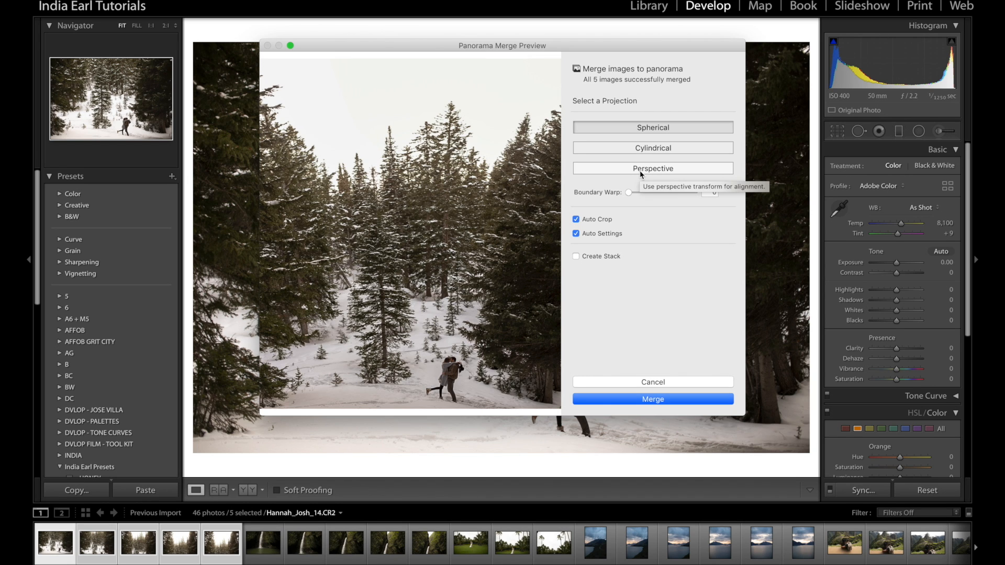
left_click(637, 173)
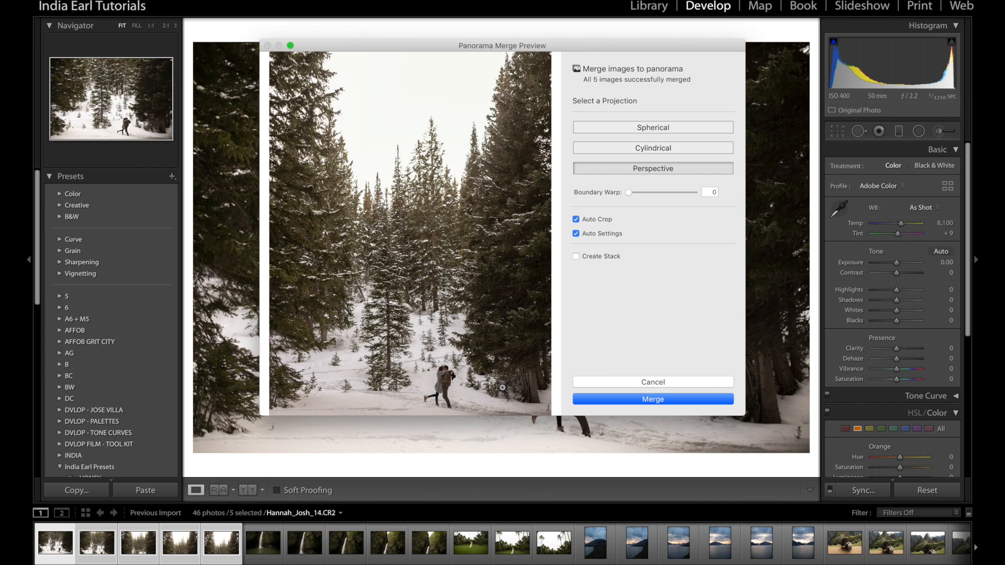
Compare the snowy forest preview with Auto Crop and Auto Settings off and on, ending with both enabled
left_click(600, 222)
left_click(599, 234)
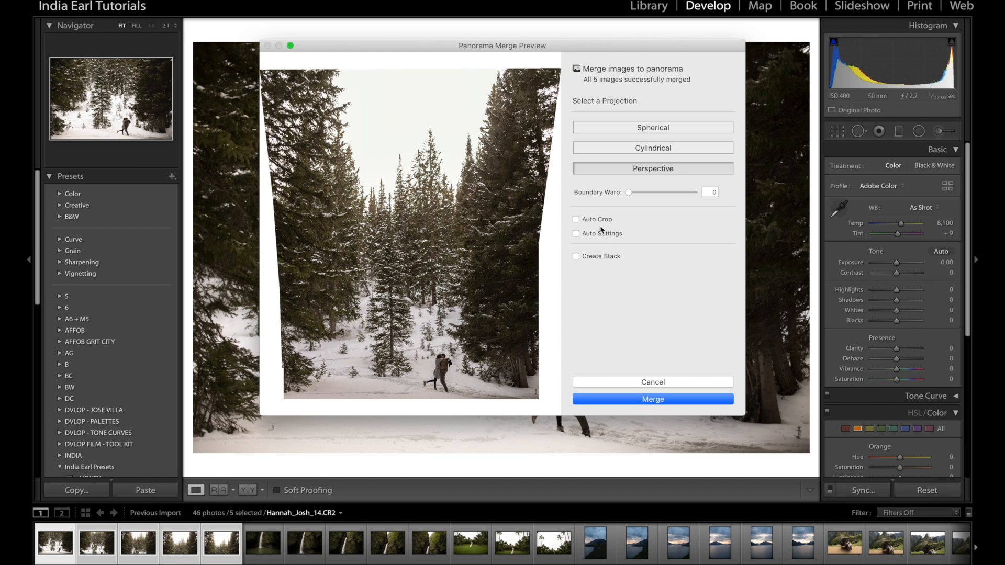
left_click(597, 221)
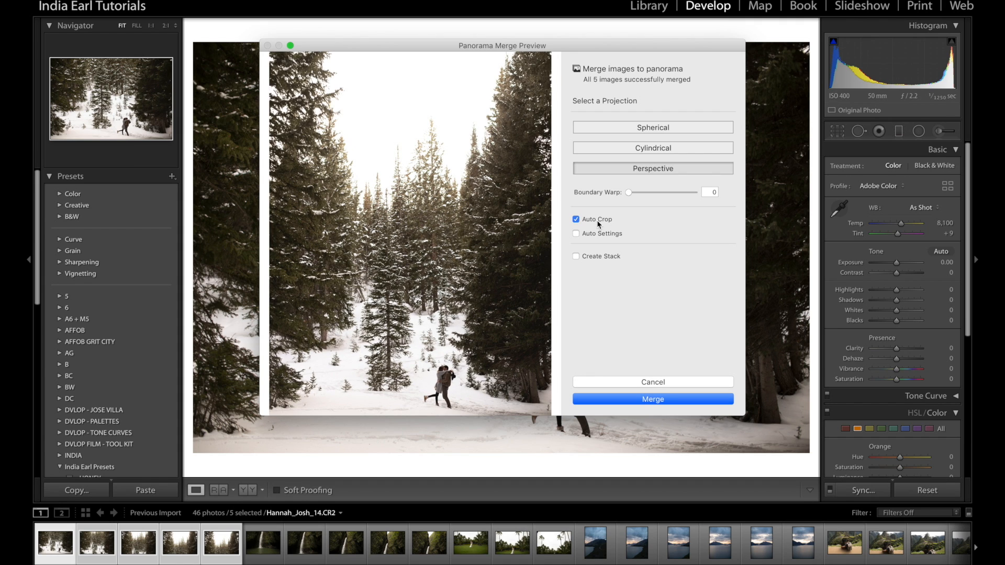
left_click(599, 222)
left_click(595, 222)
left_click(605, 236)
left_click(607, 237)
left_click(596, 235)
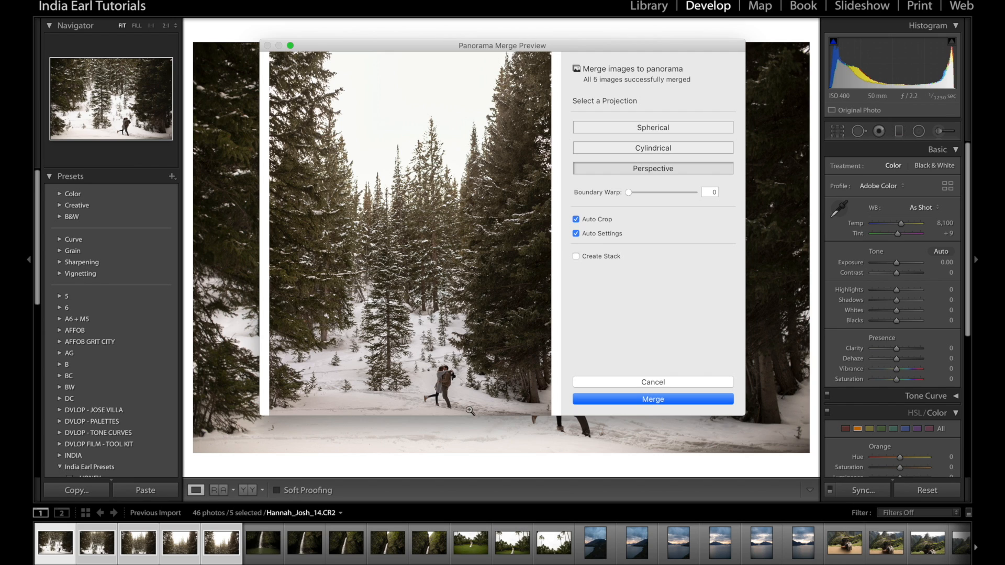
Turn off Auto Settings and merge the snowy forest panorama with Perspective projection and Auto Crop
left_click(613, 235)
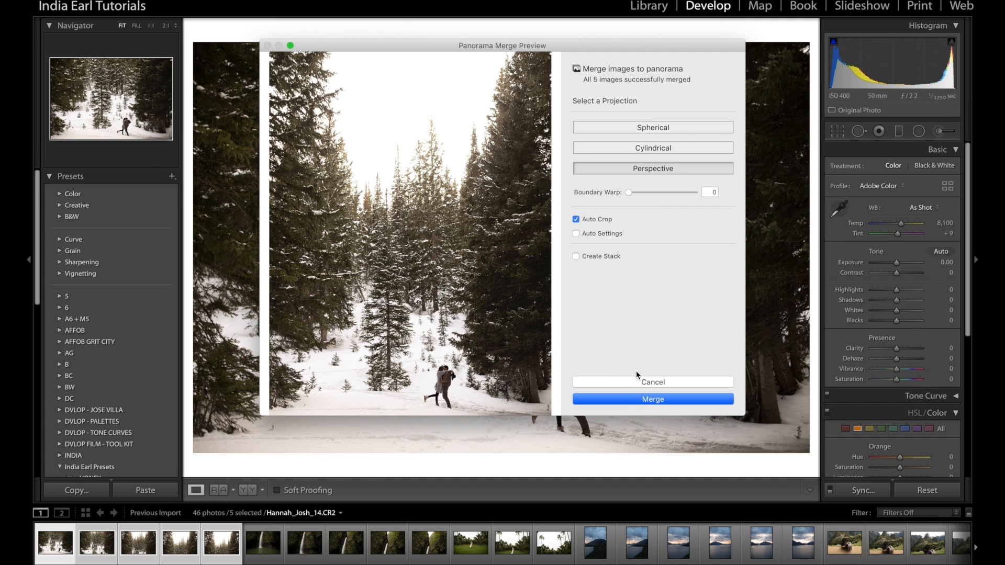
left_click(644, 399)
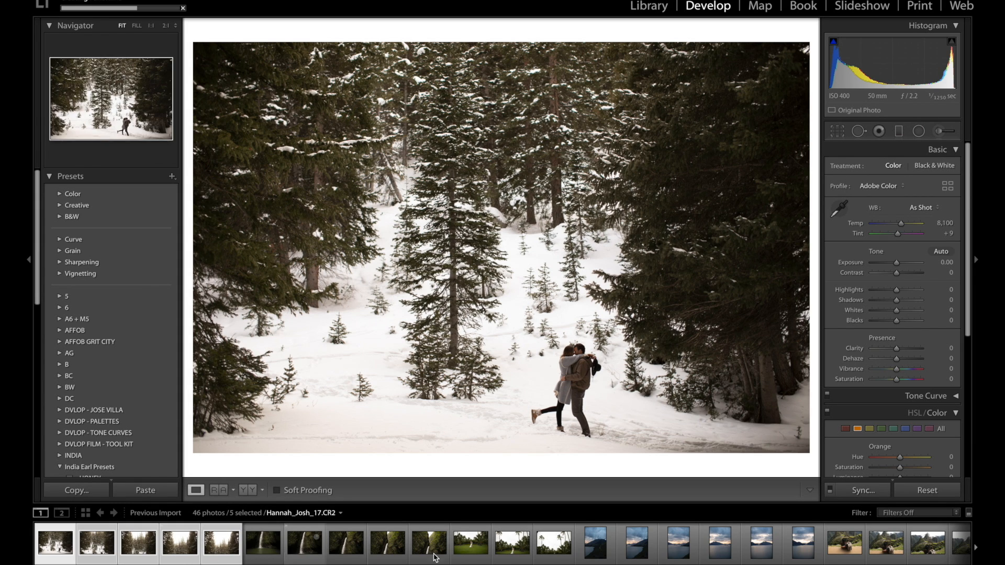
Select the five waterfall photos and open them in the panorama merge preview
left_click(263, 555)
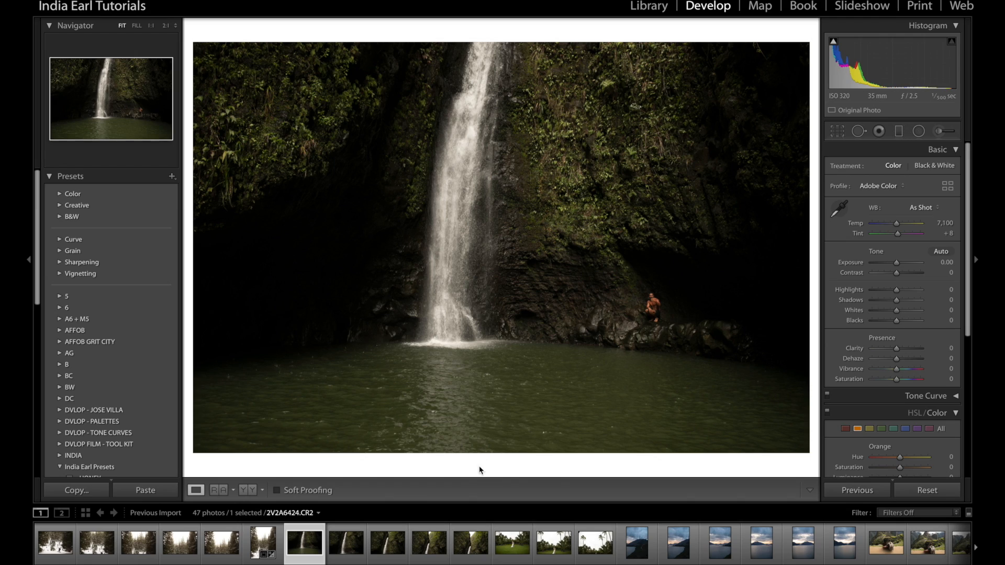
left_click(471, 549, "shift")
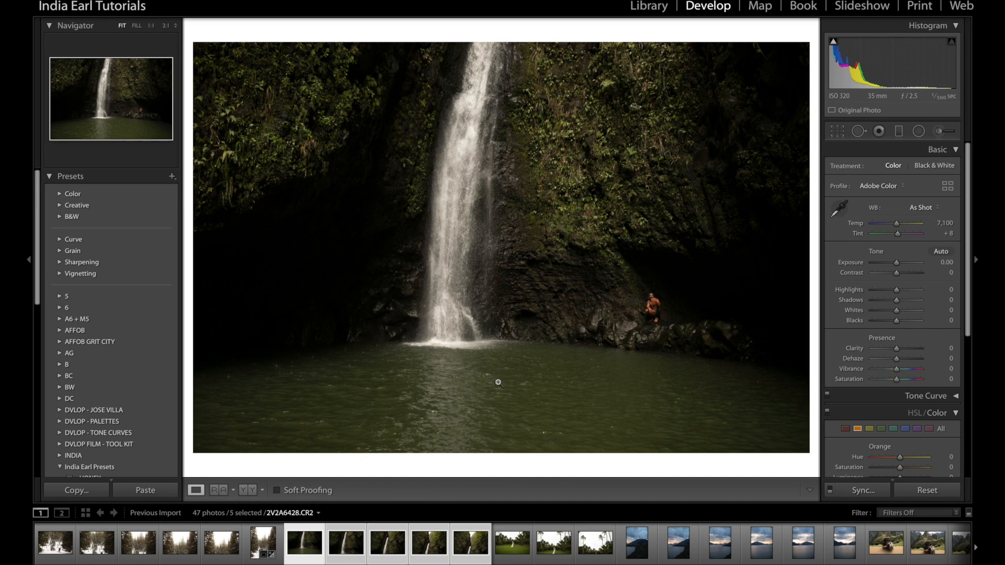
key("ctrl+m")
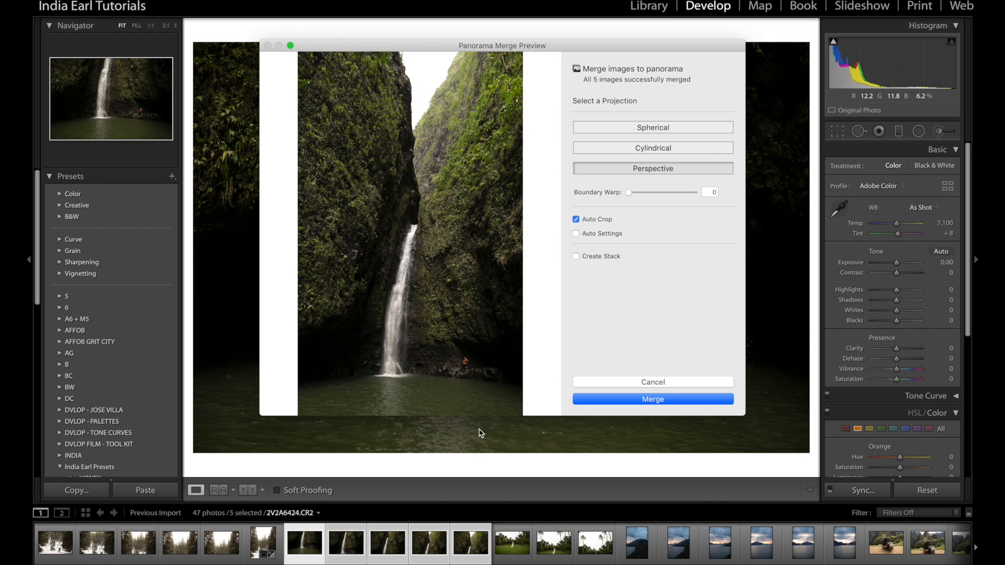
Compare the Spherical, Perspective and Cylindrical projections for the waterfall, and merge the panorama with Spherical
left_click(637, 130)
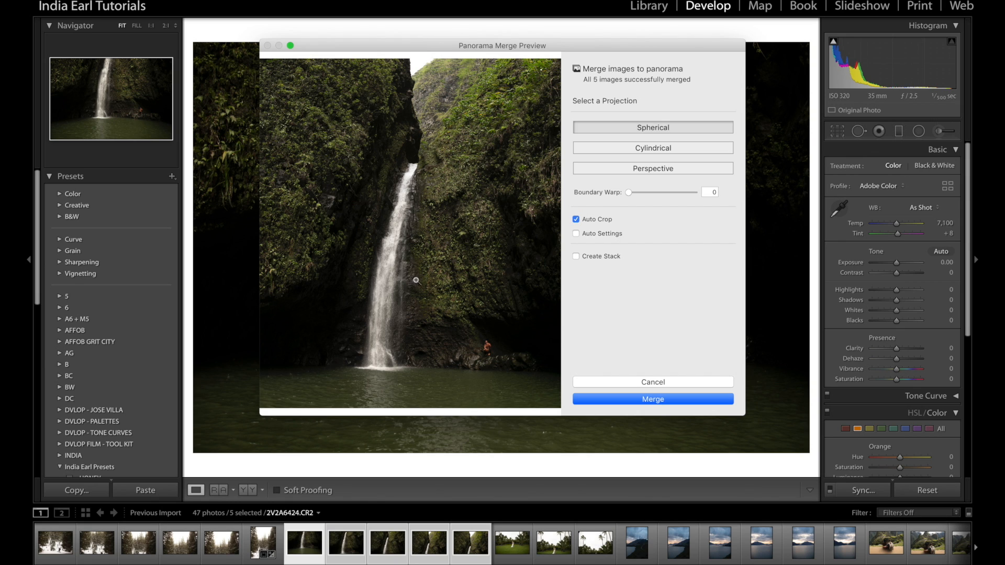
left_click(661, 167)
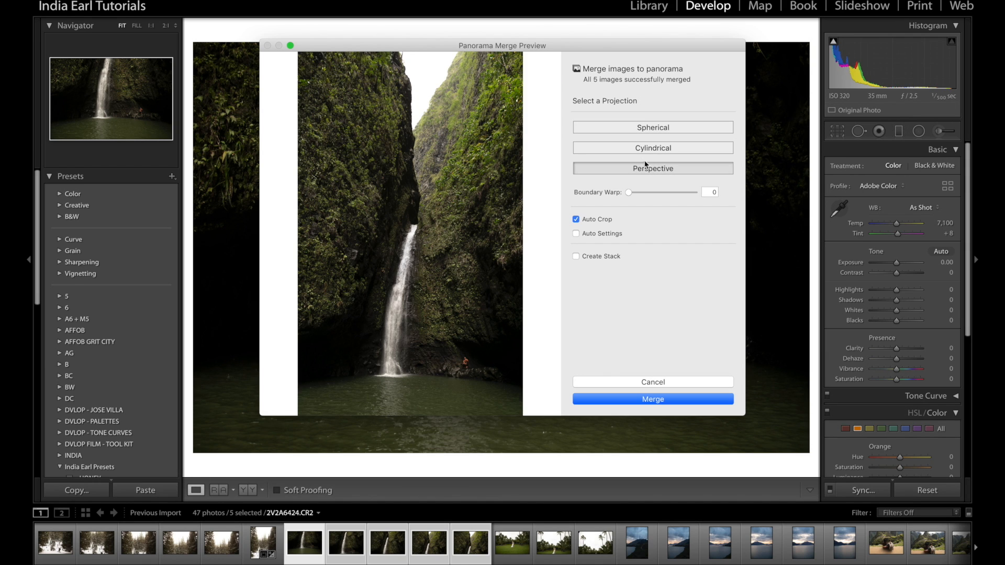
left_click(639, 150)
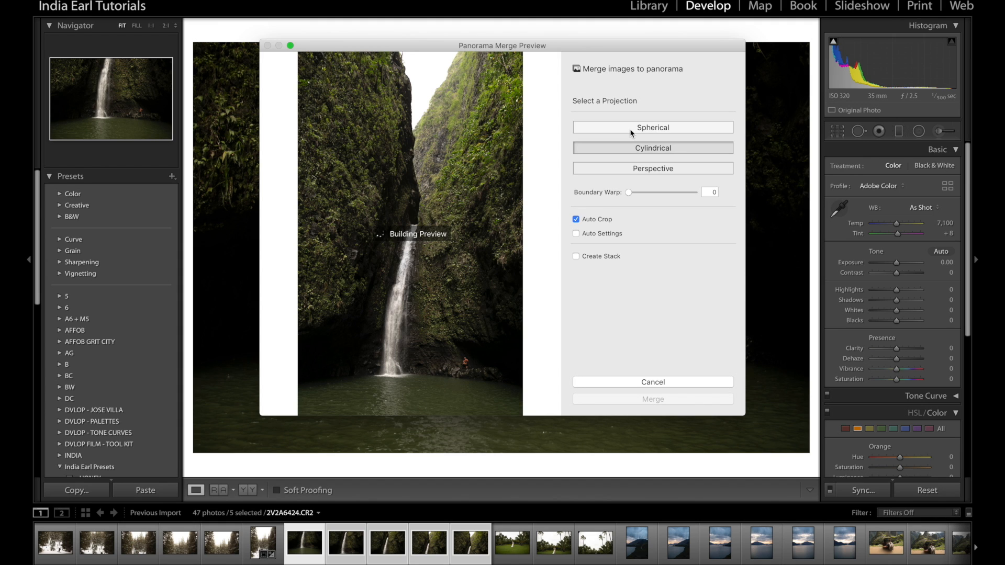
left_click(631, 130)
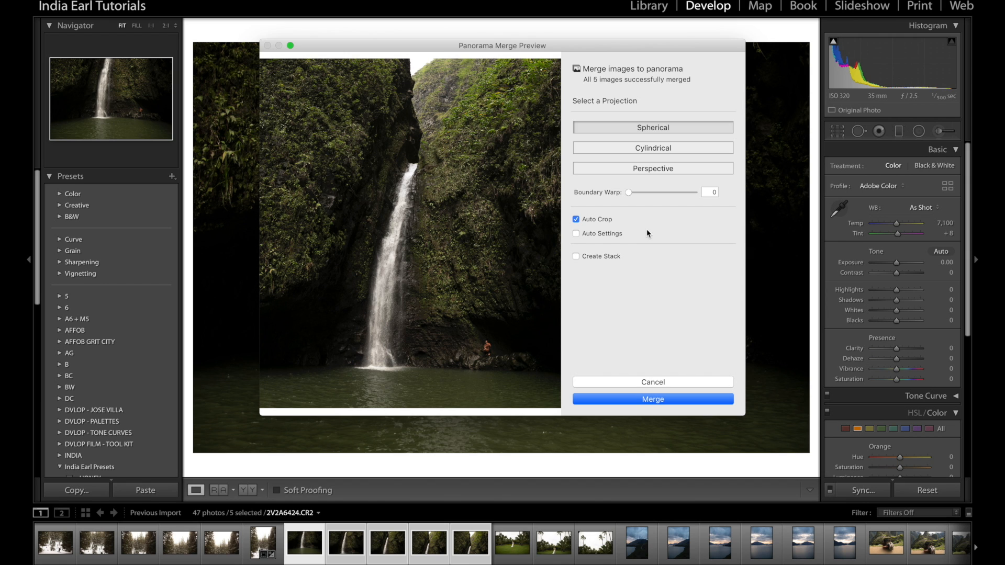
left_click(648, 400)
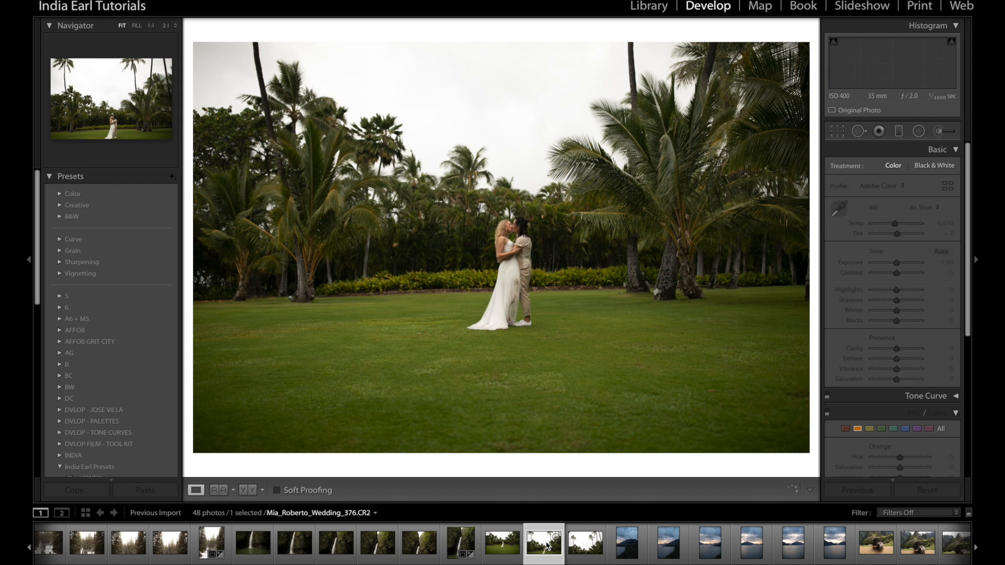
Select the three wedding photos of the couple among palm trees and open them in the panorama merge preview
key("Right")
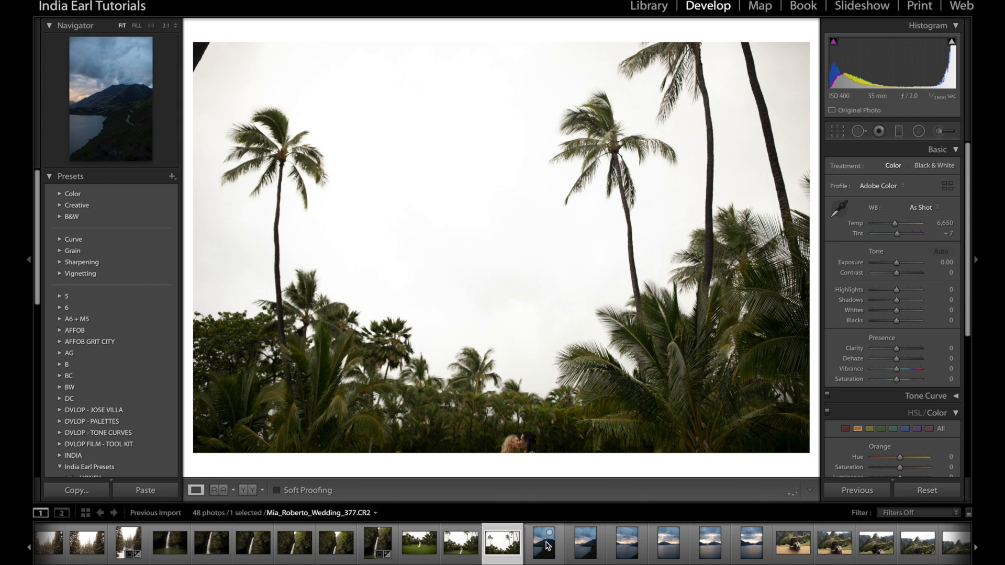
key("Left")
key("Left")
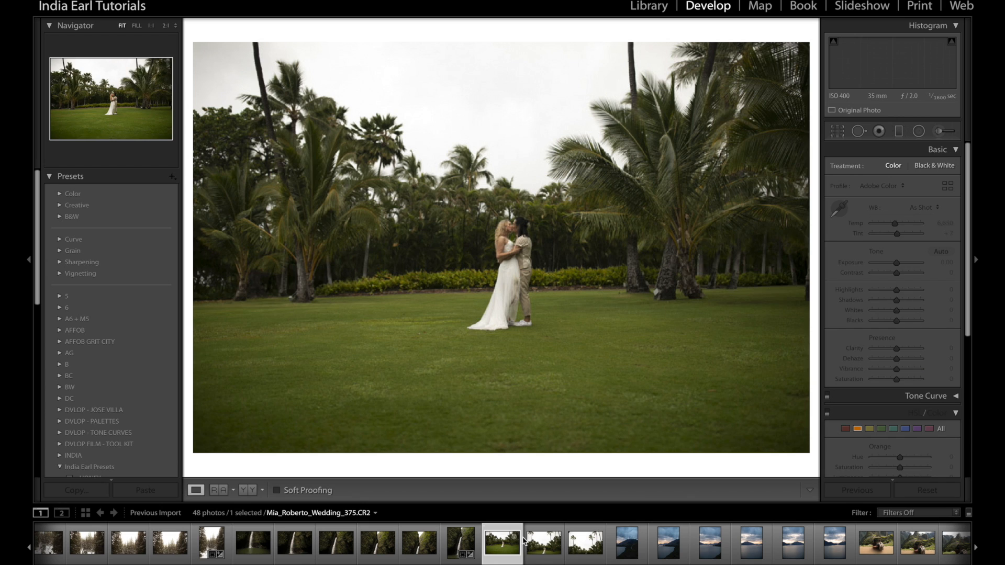
left_click(586, 554, "shift")
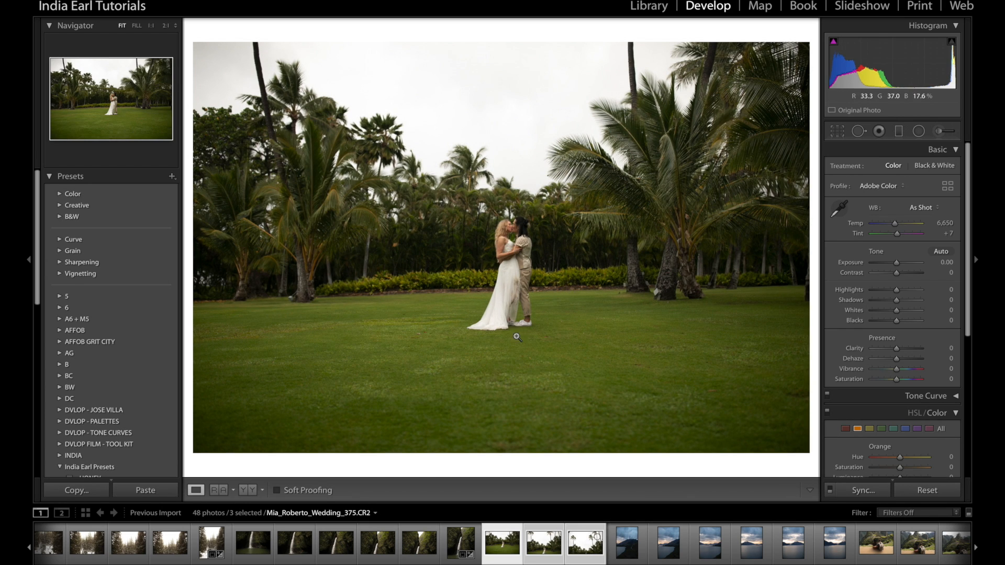
right_click(582, 554)
mouse_move(696, 335)
left_click(746, 346)
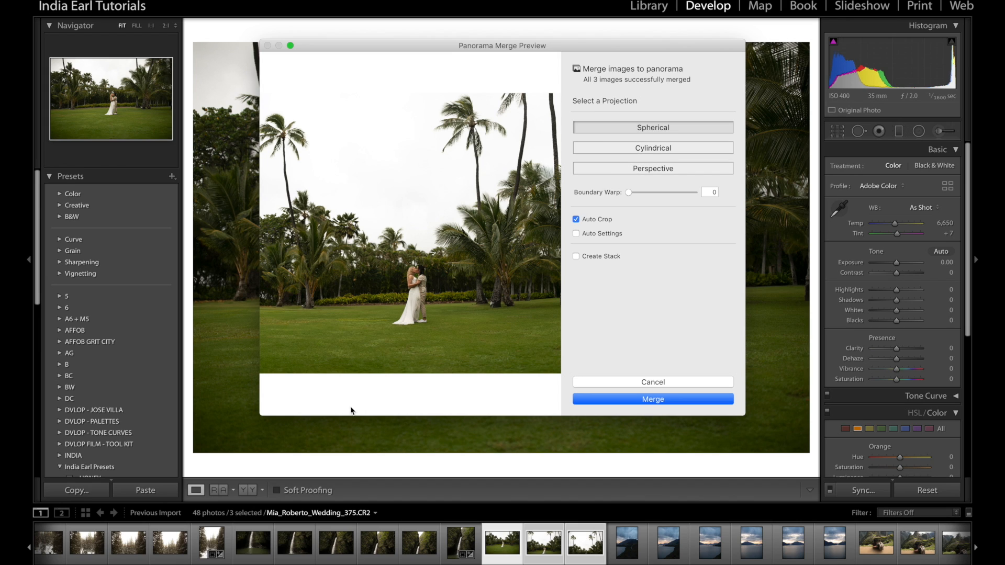
Preview the Cylindrical and Perspective projections for the wedding panorama, and merge it with Spherical
left_click(627, 147)
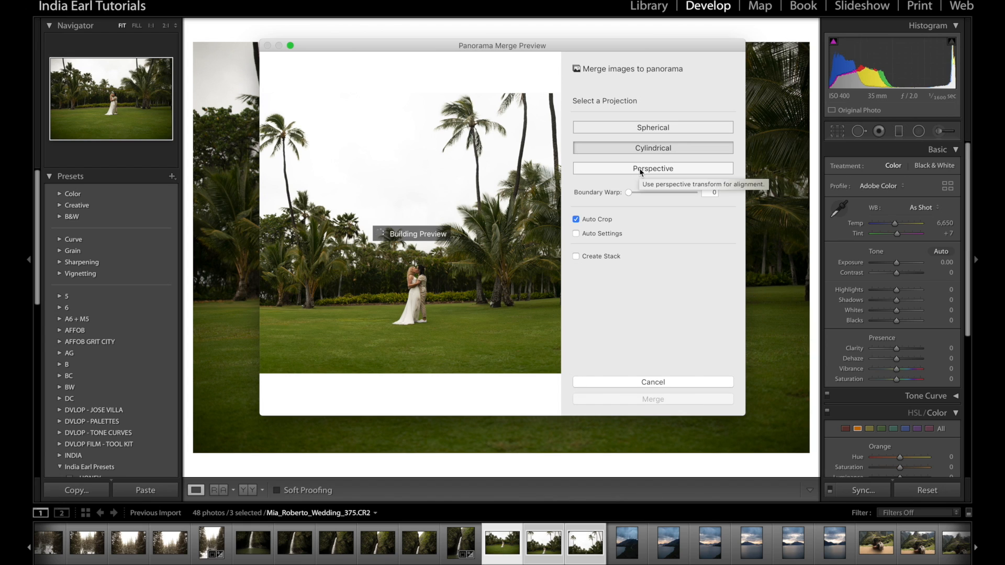
left_click(638, 170)
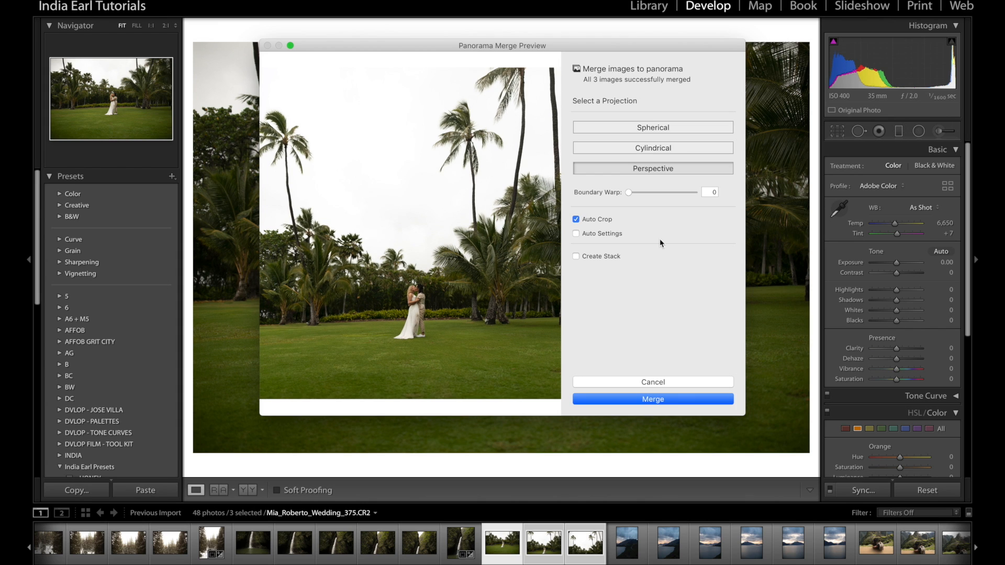
left_click(660, 135)
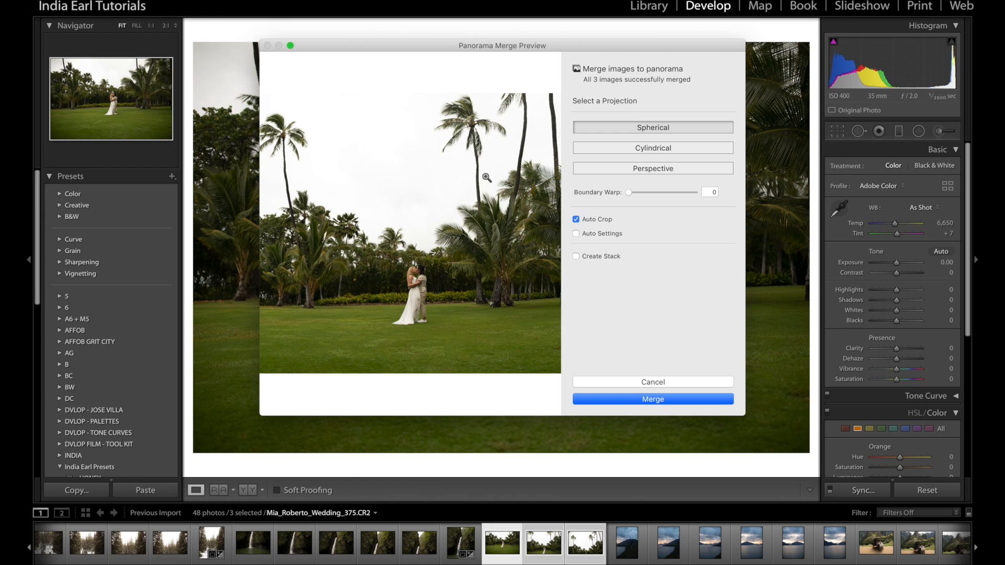
left_click(634, 400)
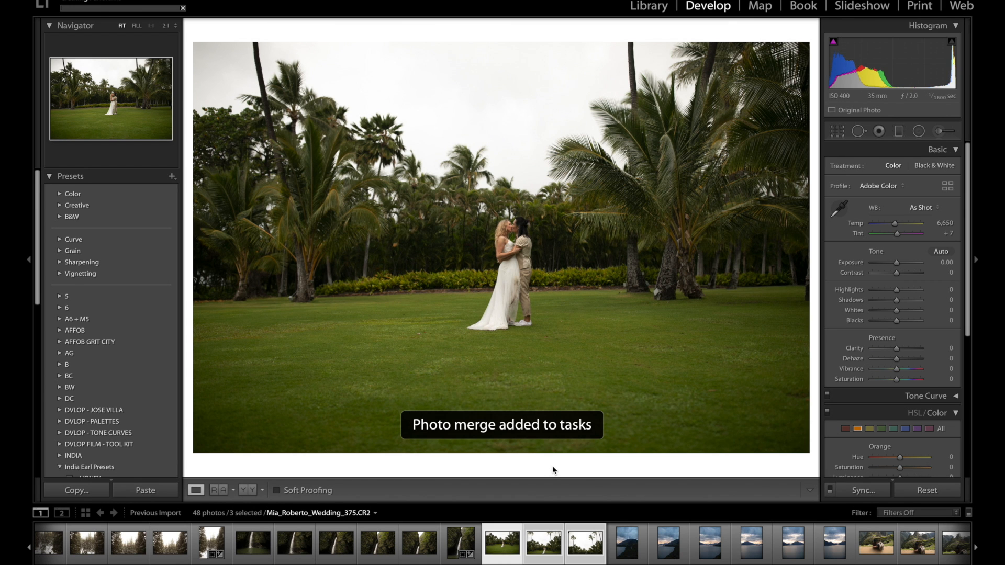